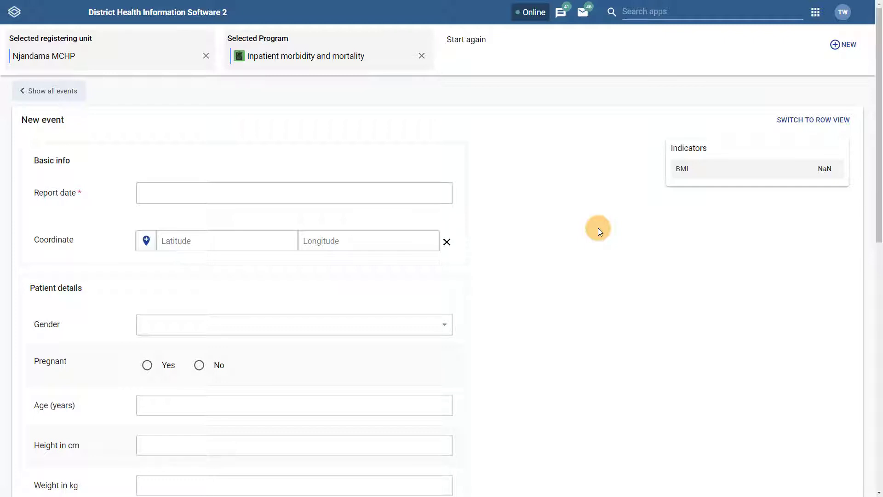
- Set the new event's report date to 01/22/2019, choose Female as gender, and mark Pregnant as Yes
{"action": "left_click", "coordinate": [390, 191]}
{"action": "left_click", "coordinate": [192, 296]}
{"action": "left_click", "coordinate": [304, 324]}
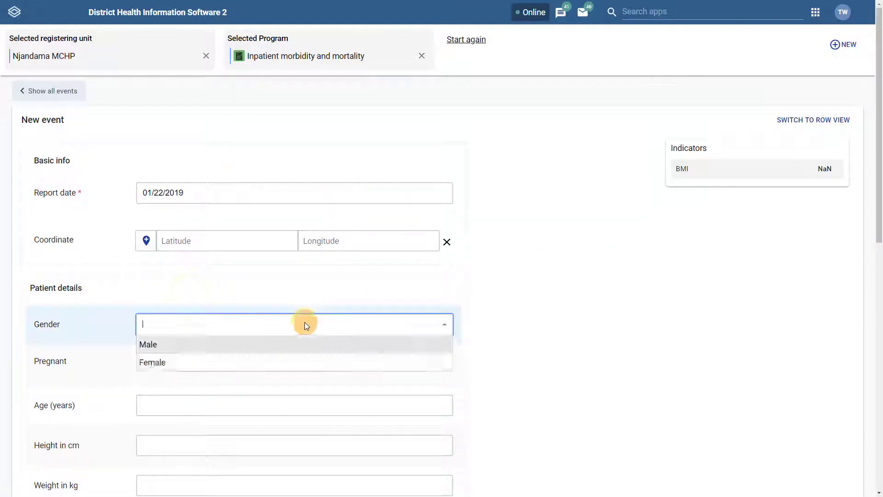
{"action": "left_click", "coordinate": [322, 362]}
{"action": "left_click", "coordinate": [148, 365]}
- Enter the patient's age as 24 years, height as 170 cm and weight as 62 kg
{"action": "left_click", "coordinate": [200, 409]}
{"action": "type", "text": "24"}
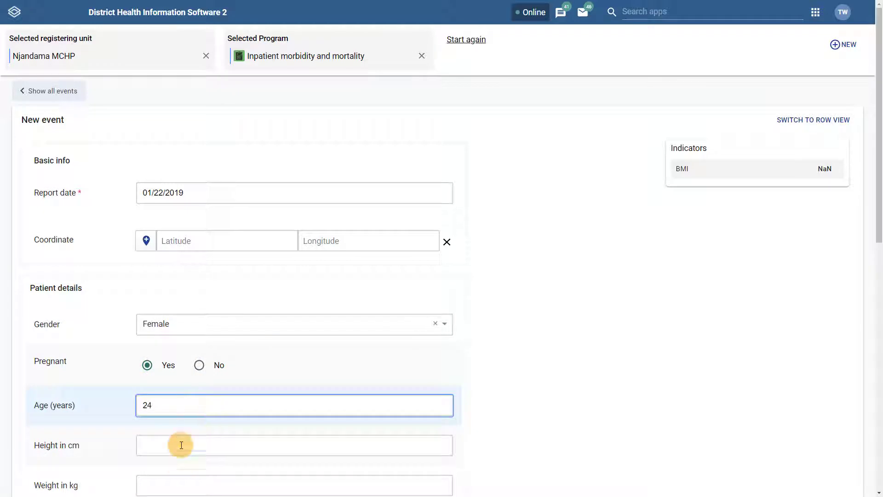
{"action": "left_click", "coordinate": [181, 444]}
{"action": "type", "text": "170"}
{"action": "left_click", "coordinate": [170, 483]}
{"action": "type", "text": "62"}
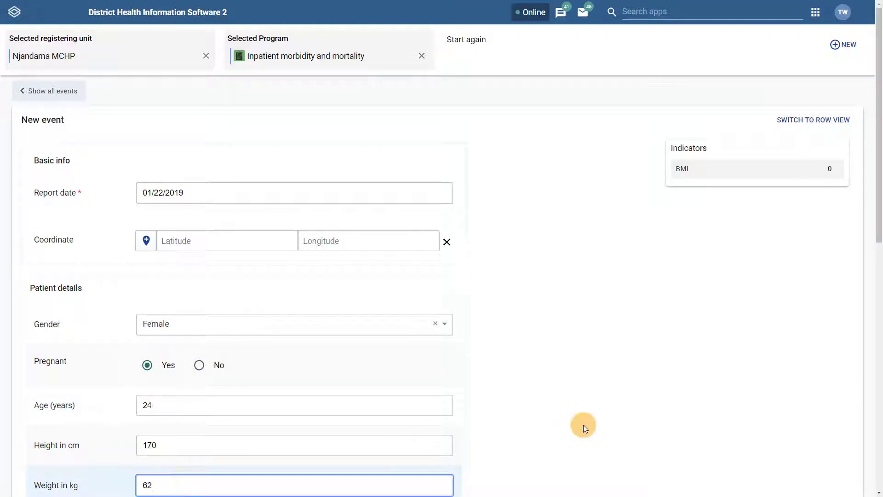
- Set the date of admission to 01/18/2019 and the diagnosis to A083 Other viral enteritis
{"action": "scroll", "coordinate": [286, 299], "scroll_direction": "down", "scroll_amount": 6}
{"action": "left_click", "coordinate": [272, 264]}
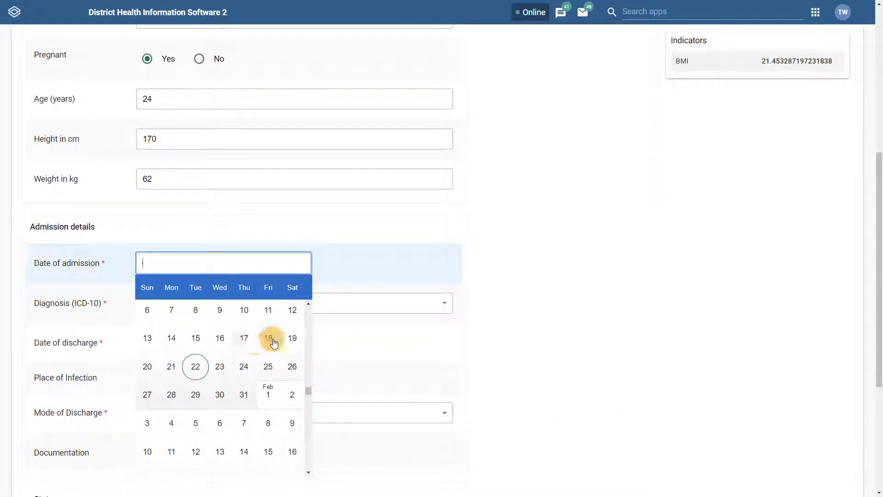
{"action": "left_click", "coordinate": [273, 341]}
{"action": "left_click", "coordinate": [189, 301]}
{"action": "scroll", "coordinate": [225, 382], "scroll_direction": "down", "scroll_amount": 6}
{"action": "left_click", "coordinate": [222, 364]}
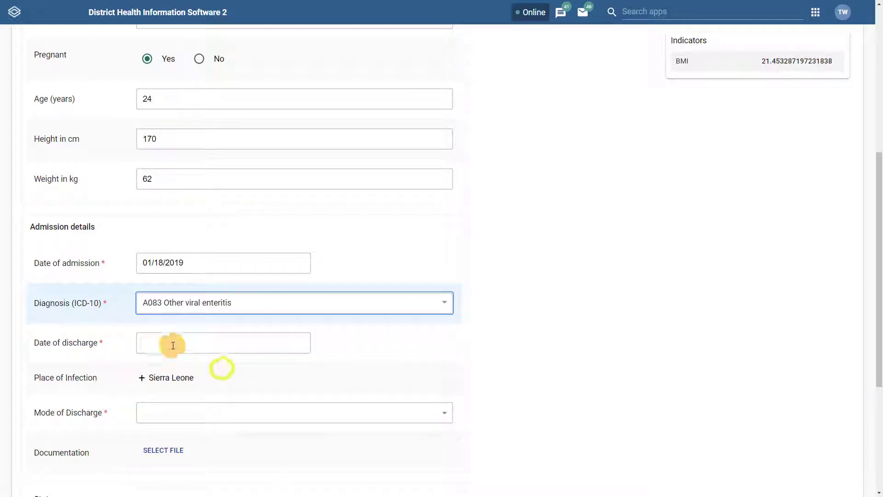
- Set the date of discharge to 01/22/2019 and the mode of discharge to Discharged
{"action": "left_click", "coordinate": [173, 345]}
{"action": "left_click", "coordinate": [195, 445]}
{"action": "left_click", "coordinate": [202, 412]}
{"action": "left_click", "coordinate": [186, 432]}
- Mark the event as complete, and save it with the option to add another event
{"action": "scroll", "coordinate": [230, 394], "scroll_direction": "down", "scroll_amount": 4}
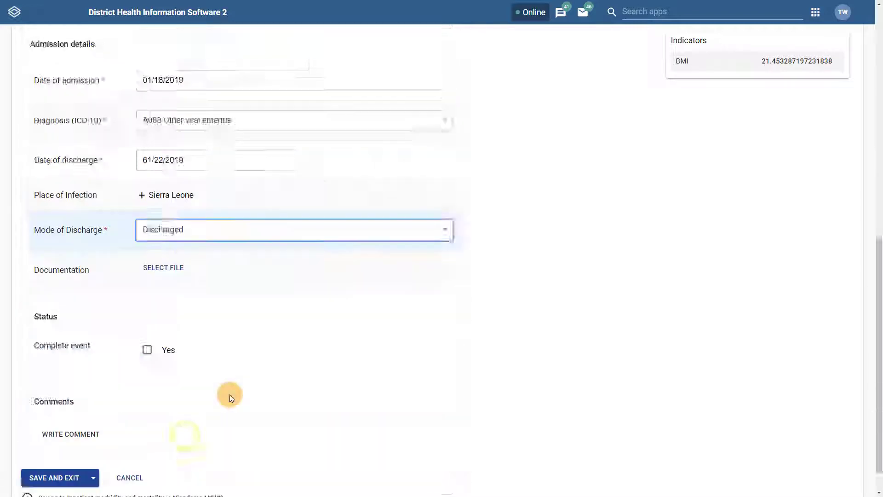
{"action": "left_click", "coordinate": [148, 319]}
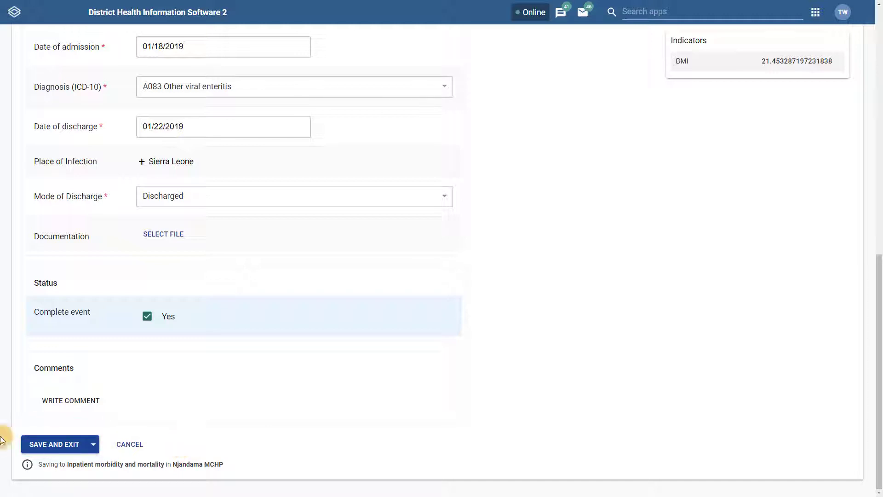
{"action": "left_click", "coordinate": [90, 444]}
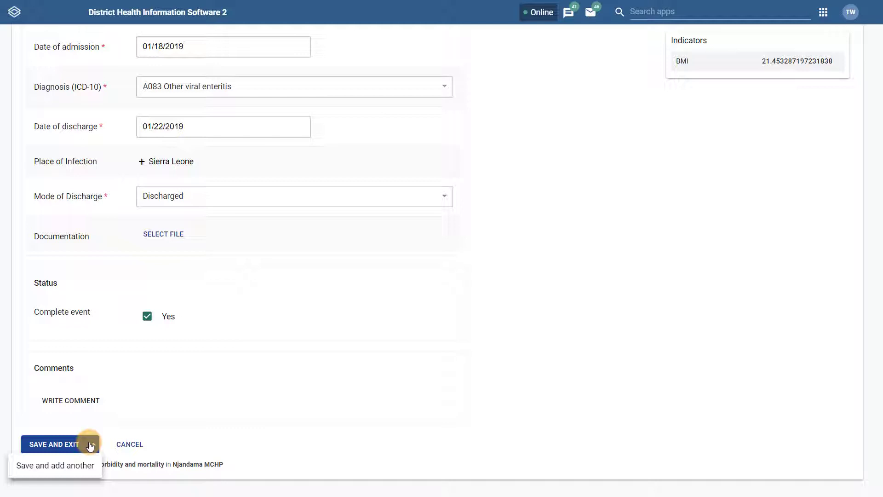
{"action": "left_click", "coordinate": [70, 465]}
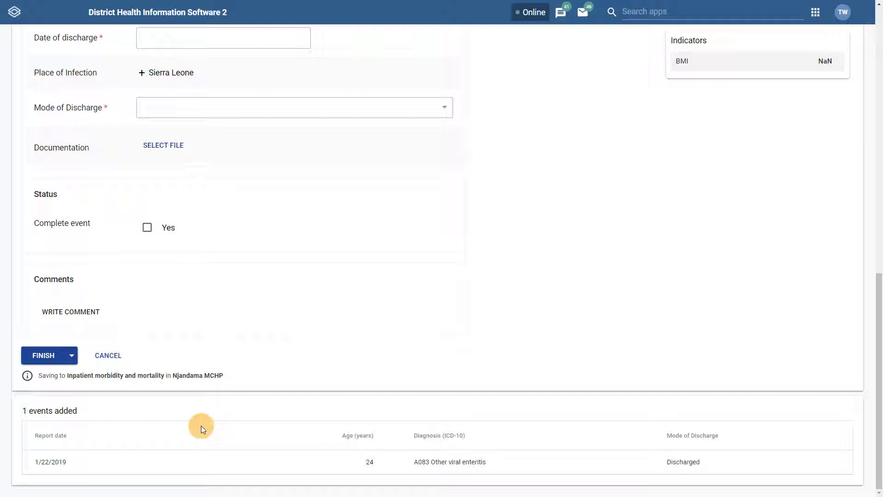
- Set the next event's report date to 01/22/2019 and open its alternative save options
{"action": "left_click", "coordinate": [221, 193]}
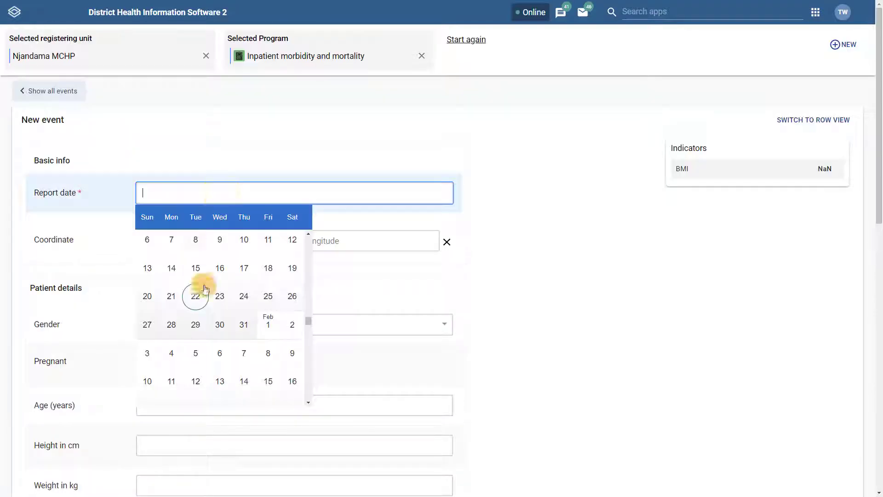
{"action": "left_click", "coordinate": [198, 294]}
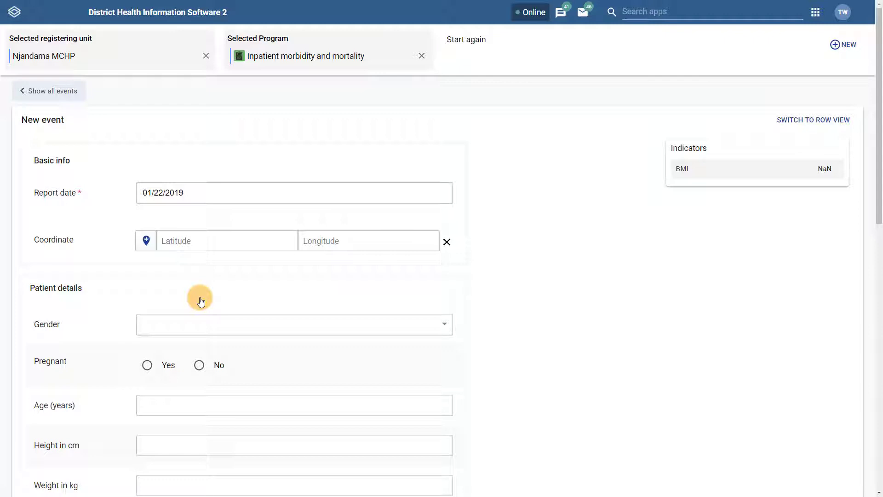
{"action": "scroll", "coordinate": [201, 302], "scroll_direction": "down", "scroll_amount": 12}
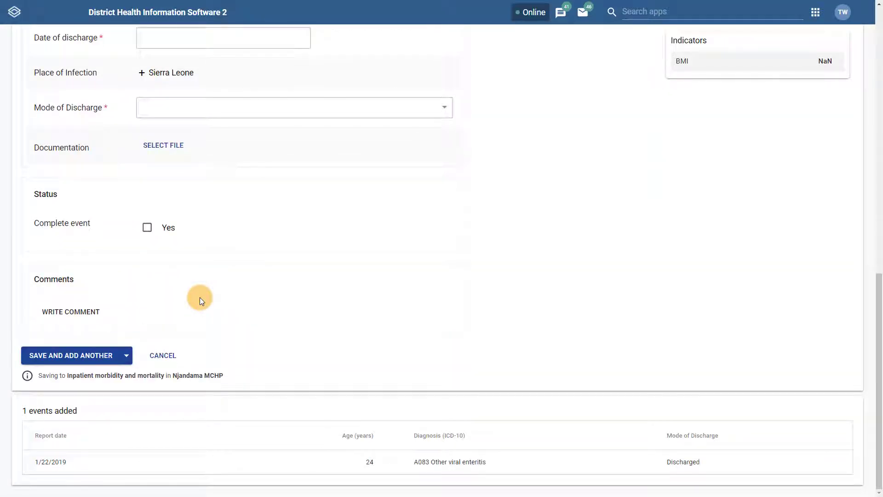
{"action": "left_click", "coordinate": [125, 356]}
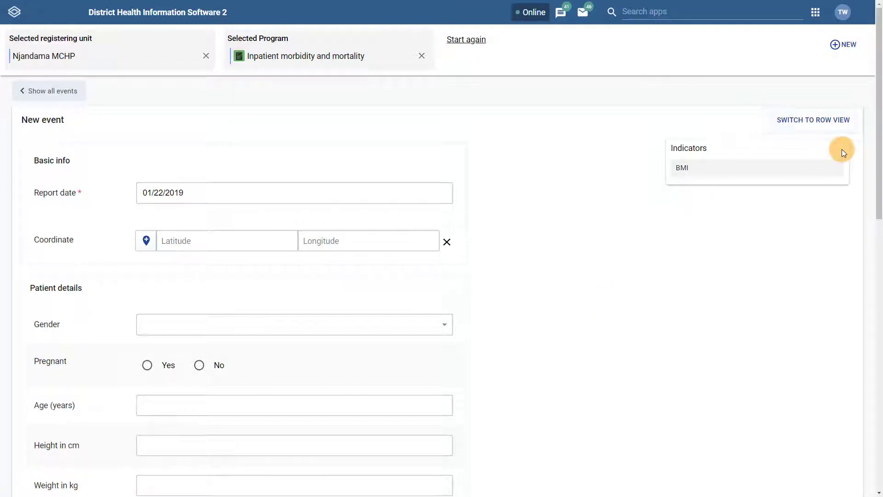
- Switch the new event's data entry between row view and form view, finishing in row view
{"action": "left_click", "coordinate": [838, 122]}
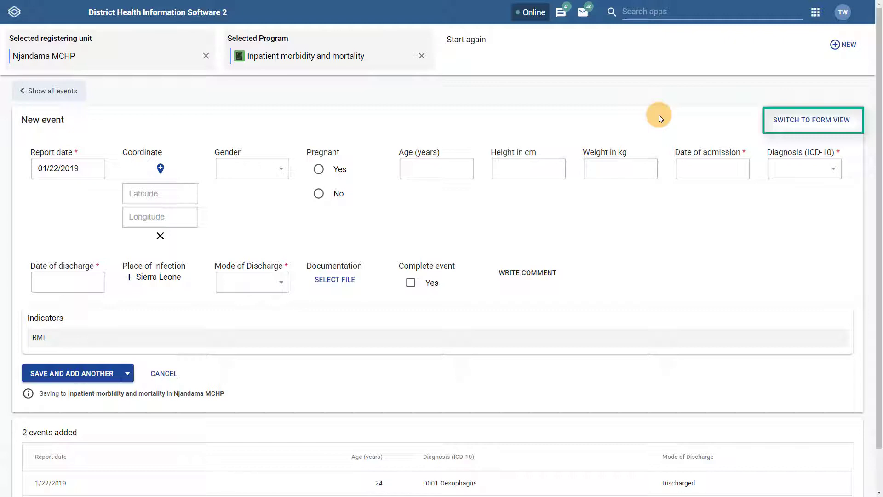
{"action": "left_click", "coordinate": [832, 119]}
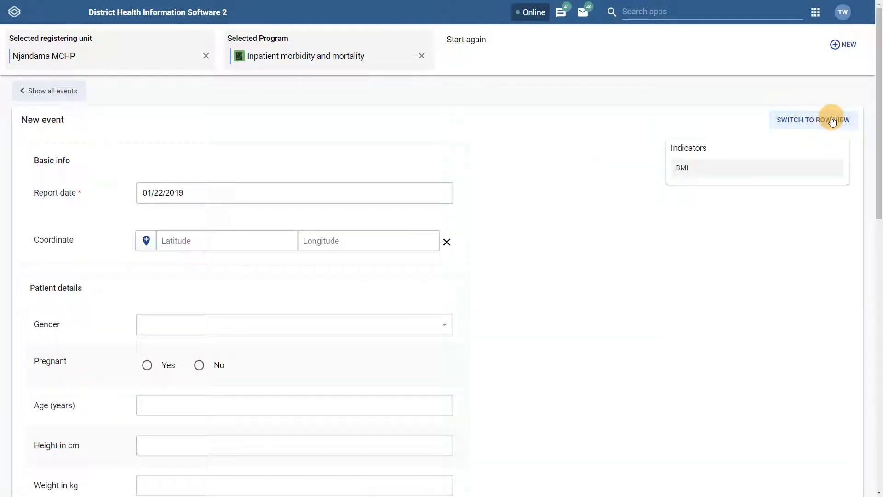
{"action": "left_click", "coordinate": [832, 119]}
{"action": "scroll", "coordinate": [701, 112], "scroll_direction": "down", "scroll_amount": 1}
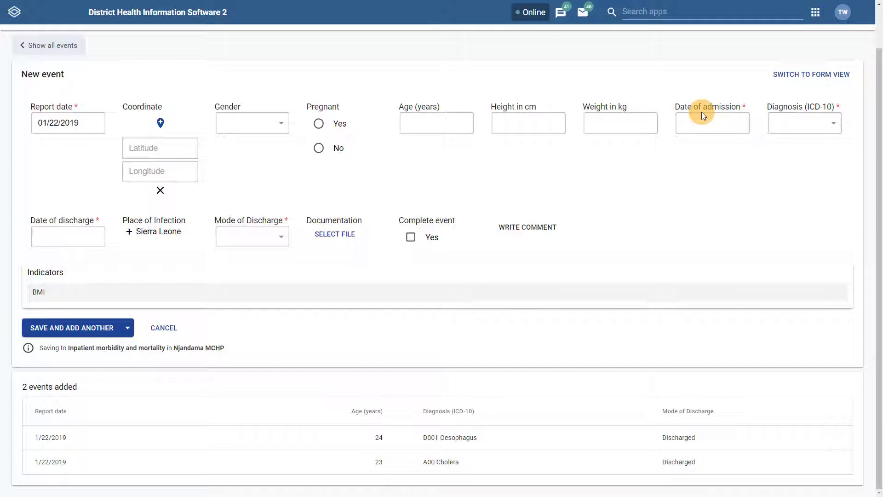
- Try leaving the required date of discharge empty, first in row view and again in form view
{"action": "left_click", "coordinate": [68, 238]}
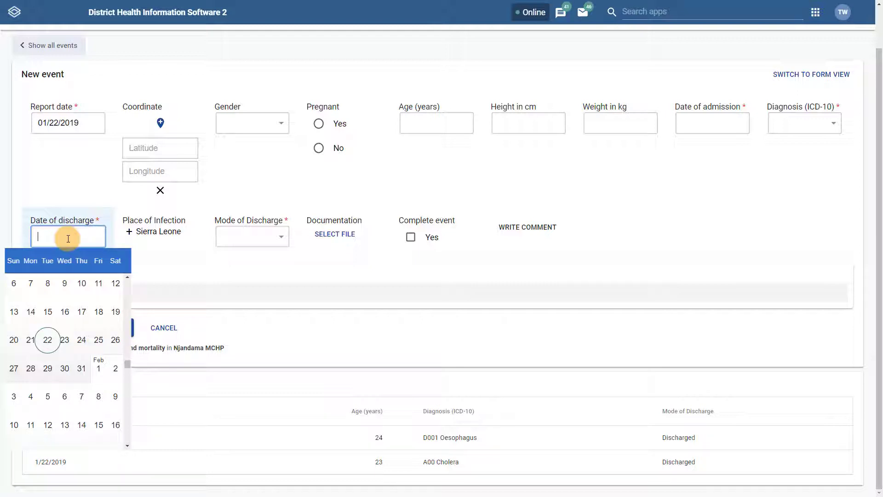
{"action": "left_click", "coordinate": [319, 181]}
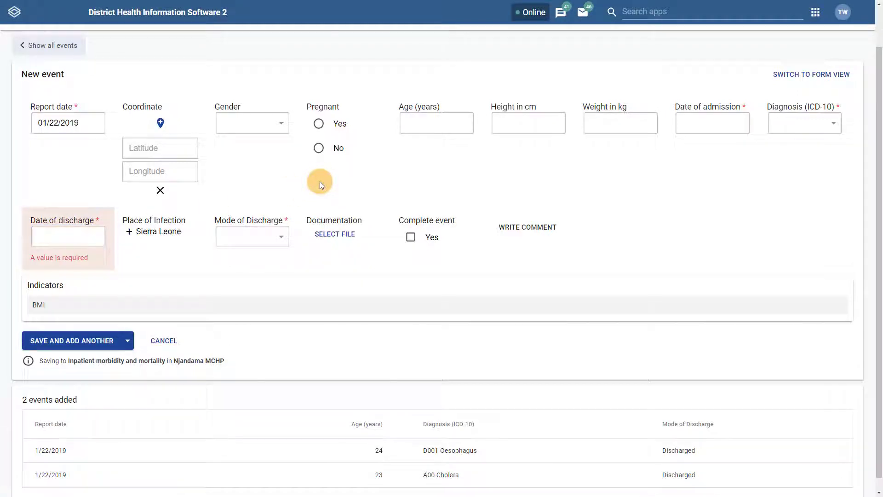
{"action": "left_click", "coordinate": [794, 79]}
{"action": "scroll", "coordinate": [267, 331], "scroll_direction": "down", "scroll_amount": 6}
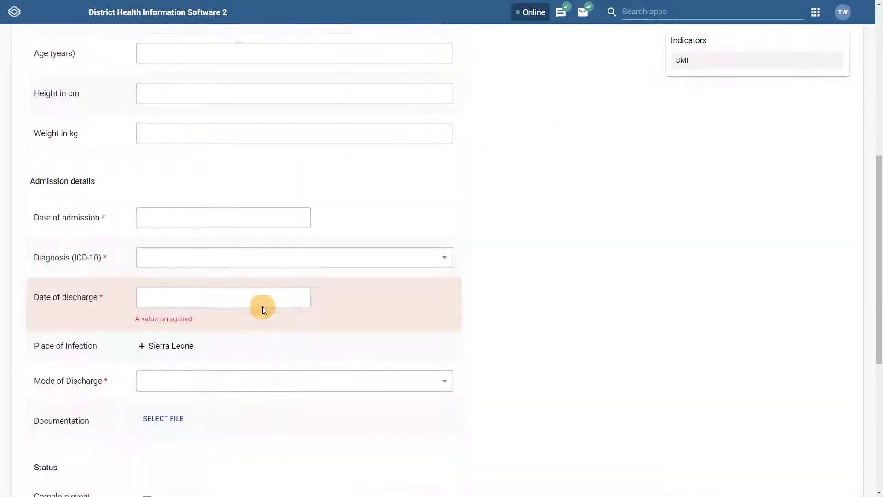
{"action": "left_click", "coordinate": [221, 294]}
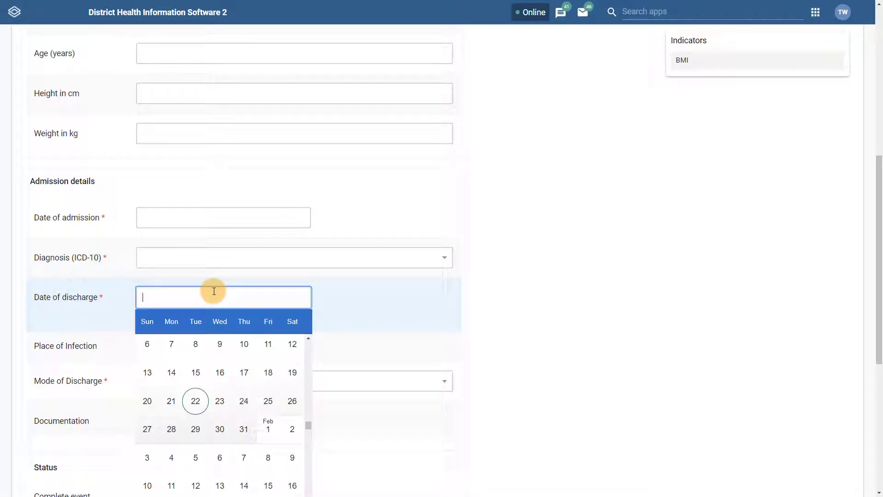
{"action": "scroll", "coordinate": [435, 272], "scroll_direction": "up", "scroll_amount": 3}
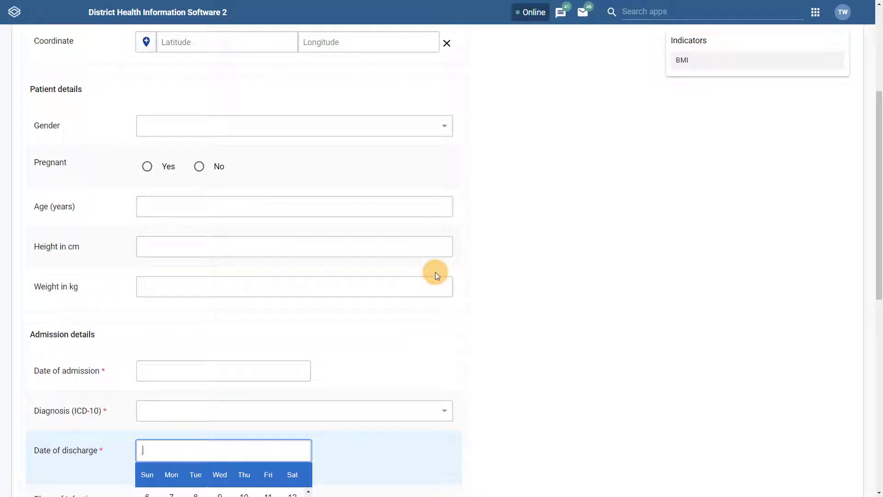
{"action": "left_click", "coordinate": [436, 275]}
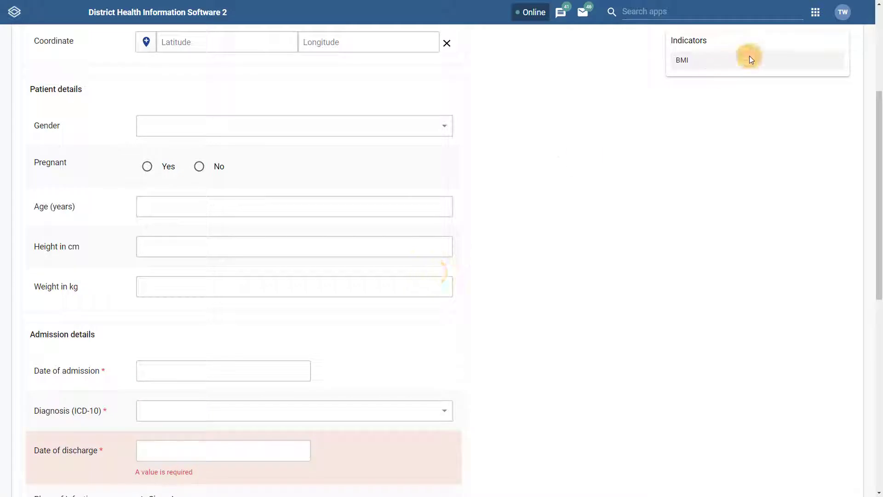
- Return the new event to row view and set its date of discharge to 01/22/2019
{"action": "scroll", "coordinate": [751, 58], "scroll_direction": "up", "scroll_amount": 3}
{"action": "left_click", "coordinate": [800, 72]}
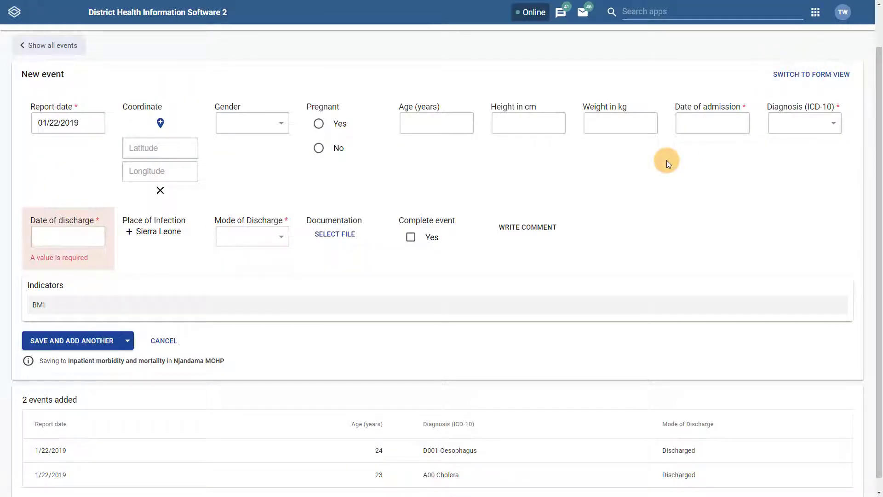
{"action": "left_click", "coordinate": [60, 236]}
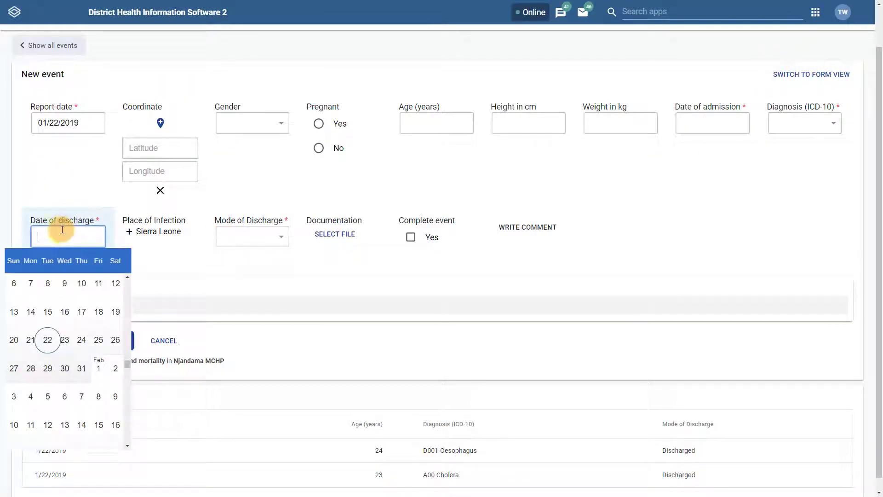
{"action": "left_click", "coordinate": [59, 340]}
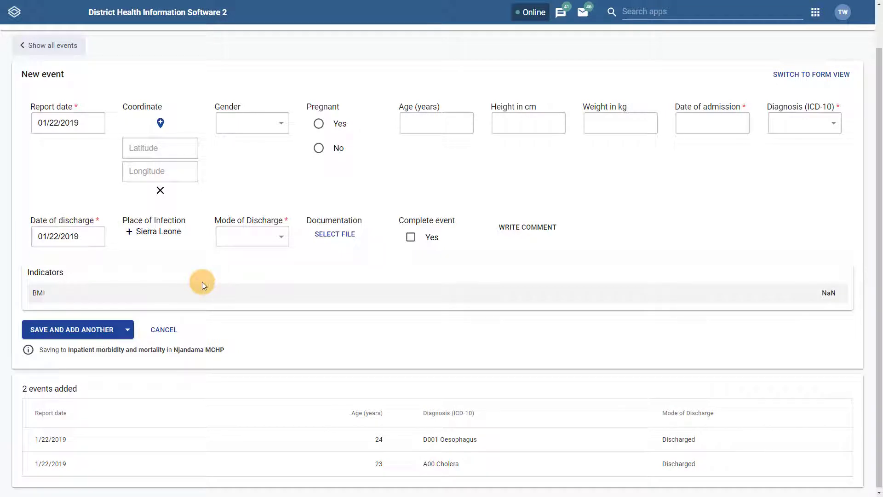